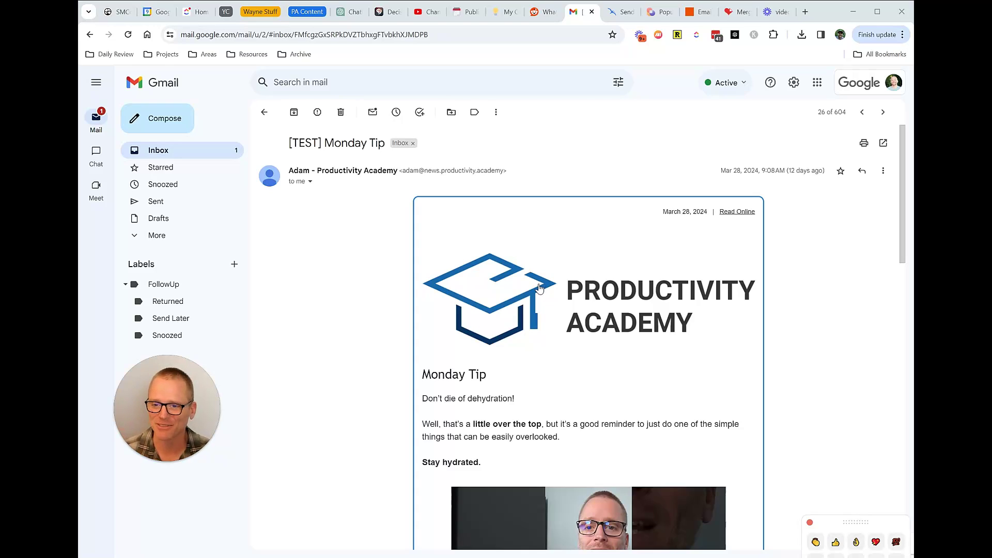
Scroll through the body of the [TEST] Monday Tip email
scroll(780, 264, "down", 5)
scroll(809, 258, "up", 5)
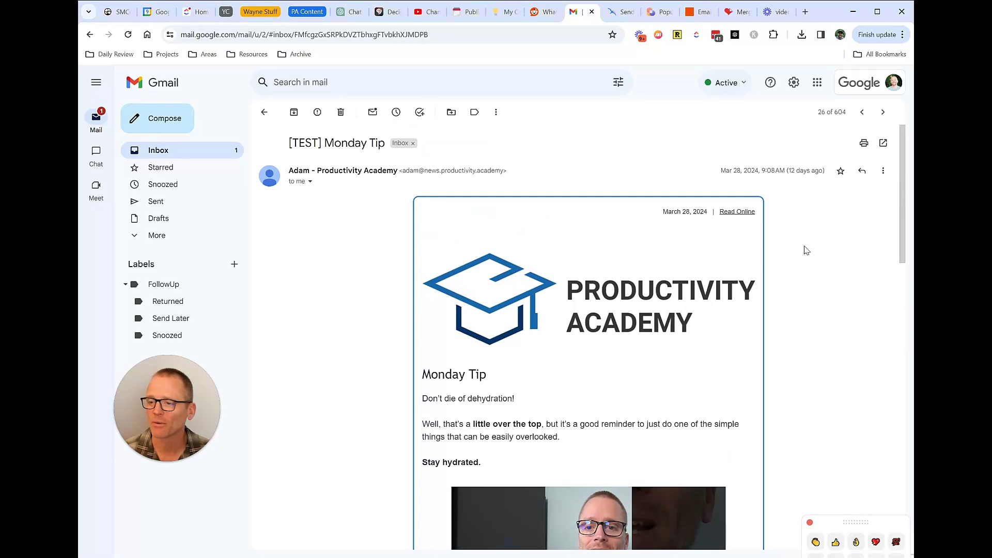
Switch to the NotionSender site and scroll through its FAQ section
left_click(621, 19)
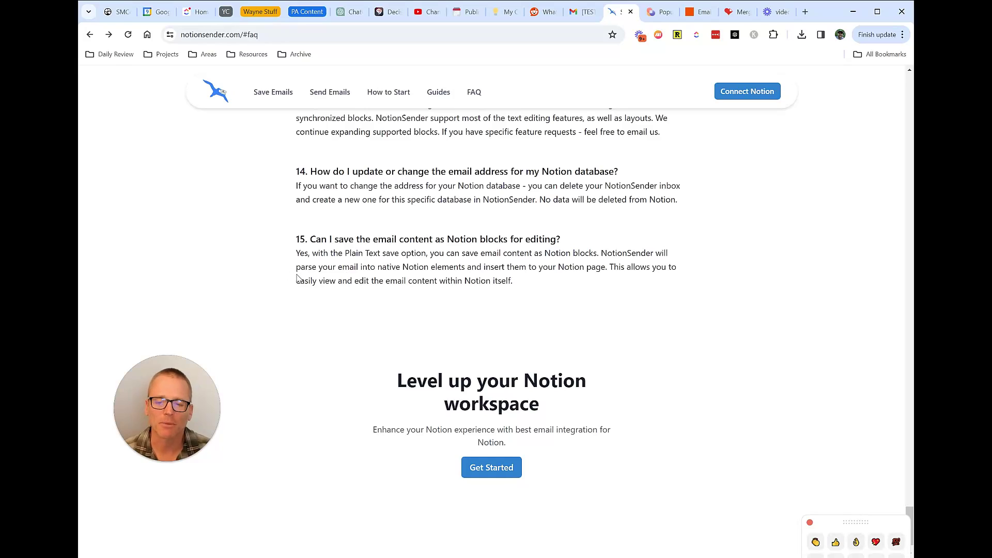
scroll(297, 279, "up", 15)
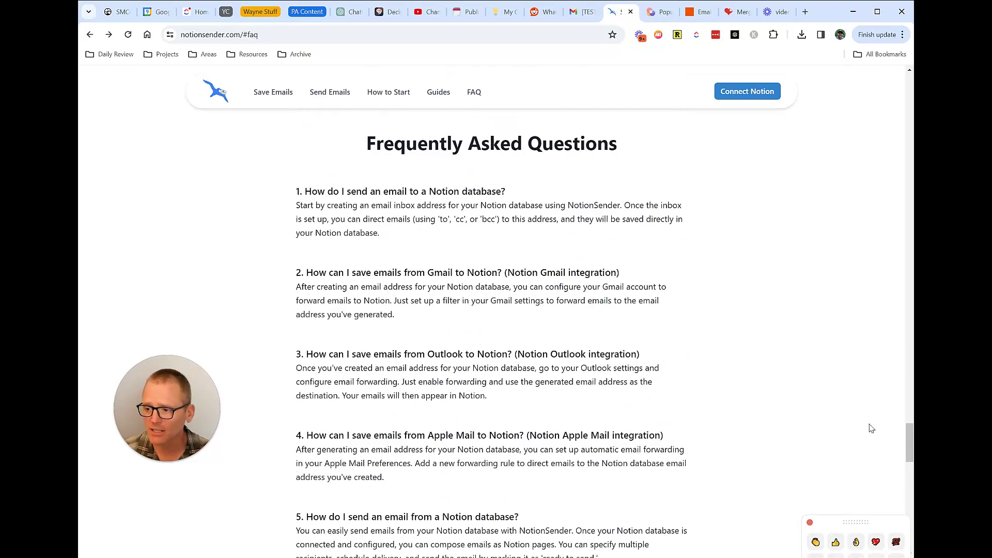
left_click_drag(910, 439, 910, 90)
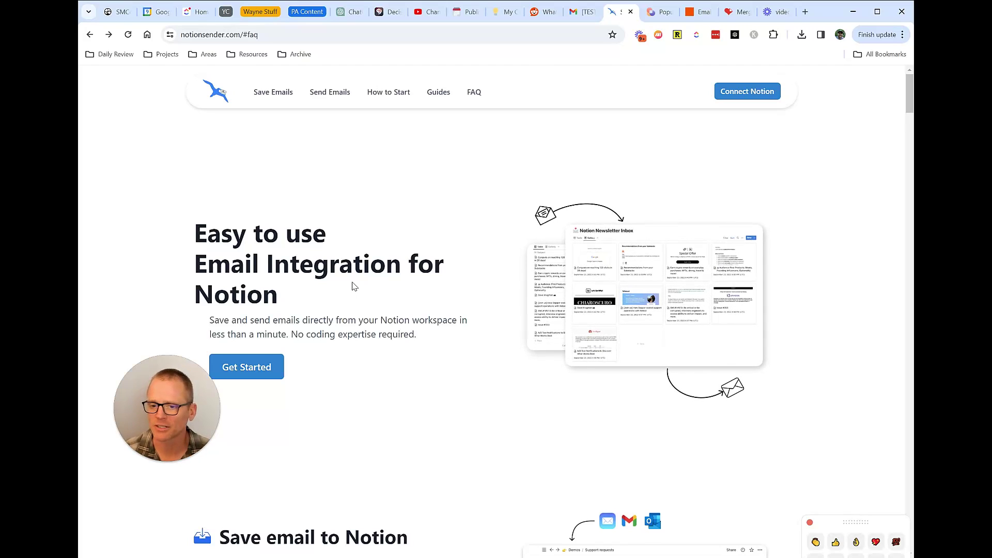
scroll(350, 283, "down", 2)
scroll(350, 276, "up", 2)
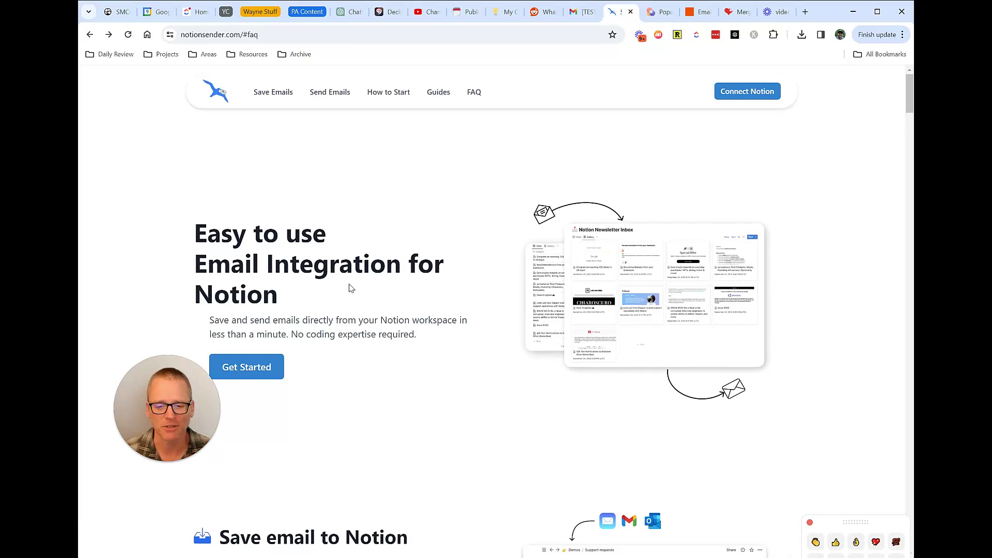
Review NotionSender's save-email-to-Notion feature sections, then move to the Bardeen article
scroll(349, 287, "down", 4)
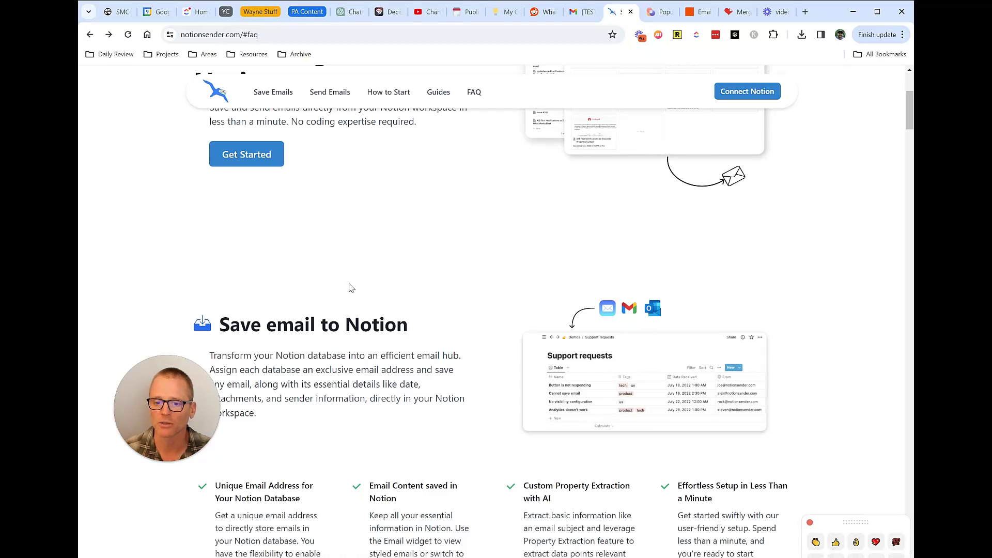
scroll(346, 287, "down", 2)
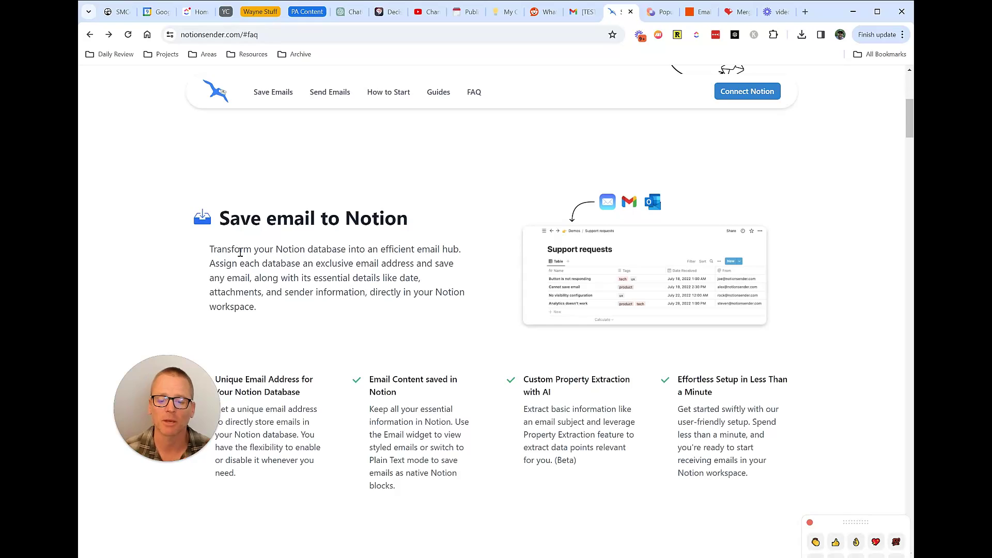
scroll(301, 282, "down", 1)
scroll(301, 282, "down", 10)
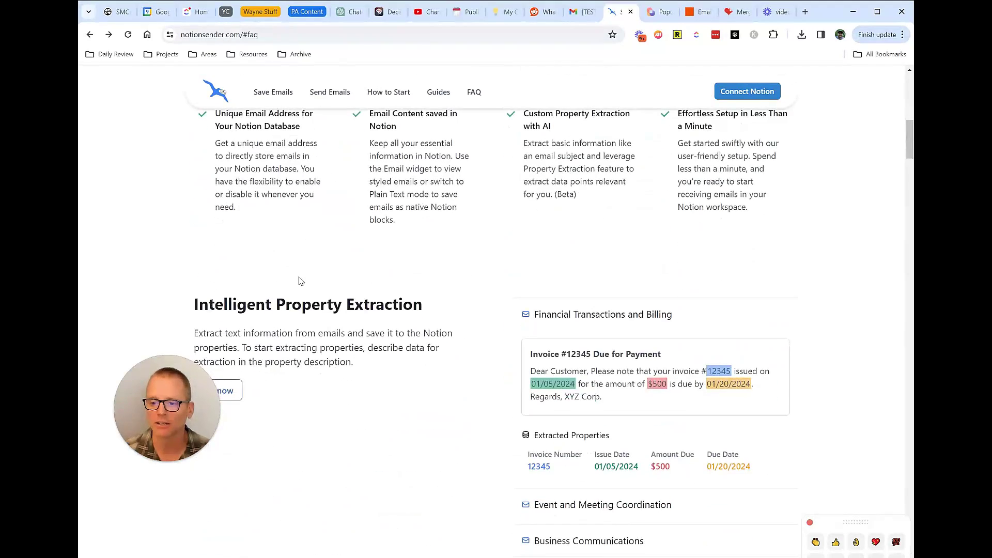
scroll(289, 271, "down", 2)
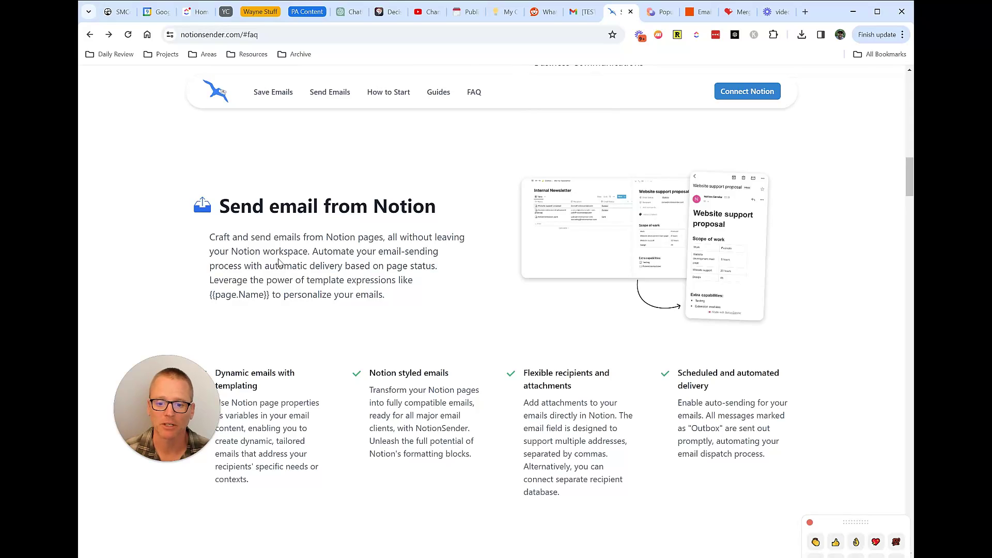
scroll(278, 262, "up", 10)
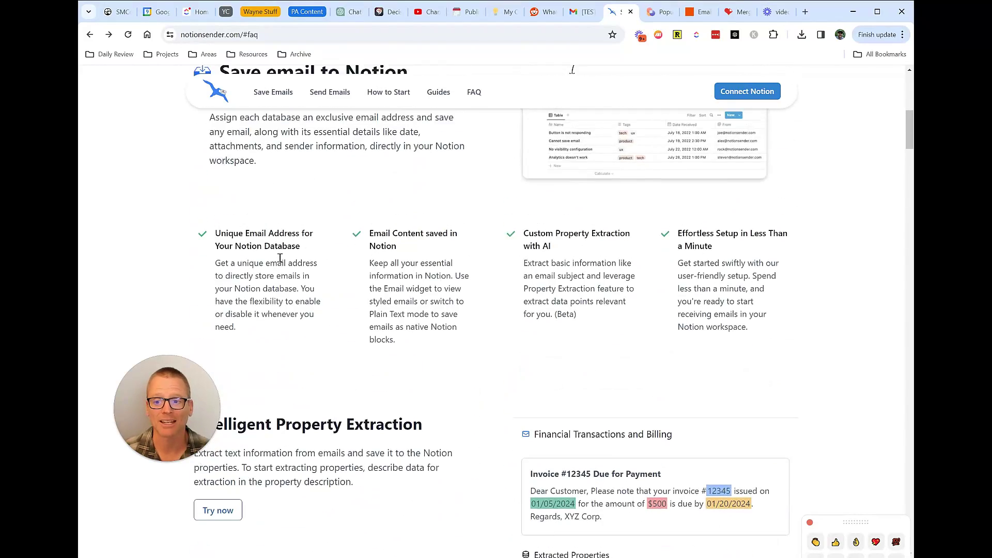
scroll(280, 258, "up", 5)
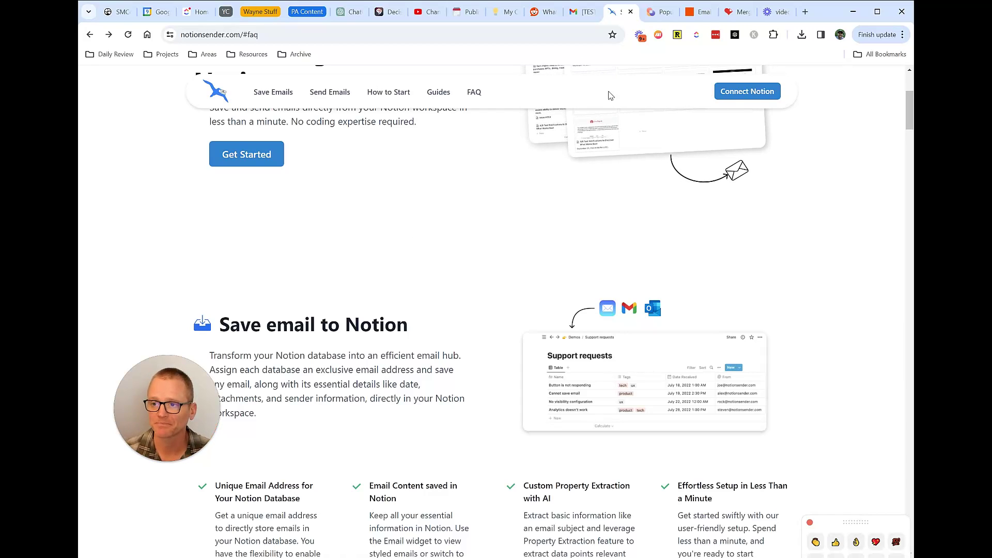
left_click(657, 11)
Read the Bardeen post past its Create Notion page card, then go to the Email to Notion Zap
scroll(364, 242, "up", 3)
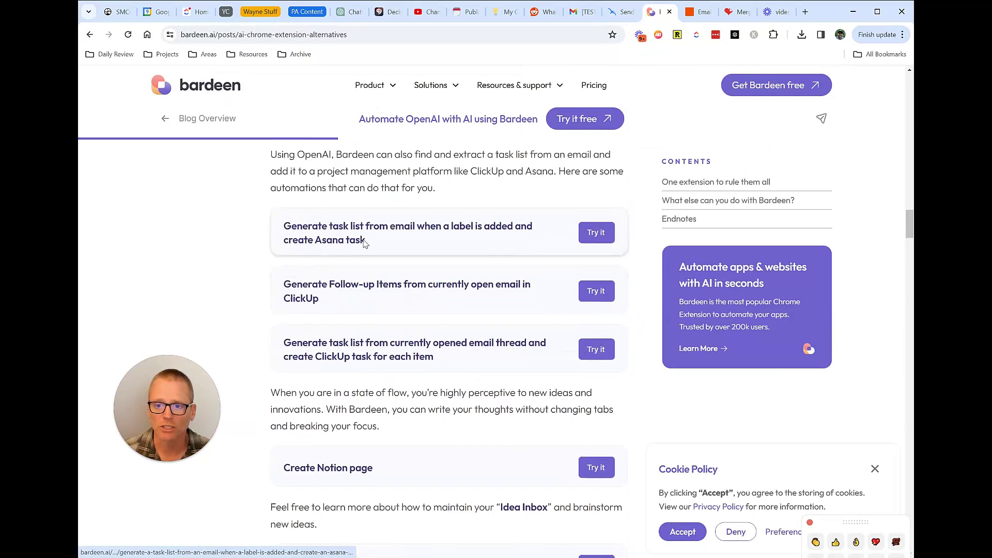
scroll(362, 232, "up", 2)
scroll(361, 233, "up", 1)
scroll(364, 238, "down", 4)
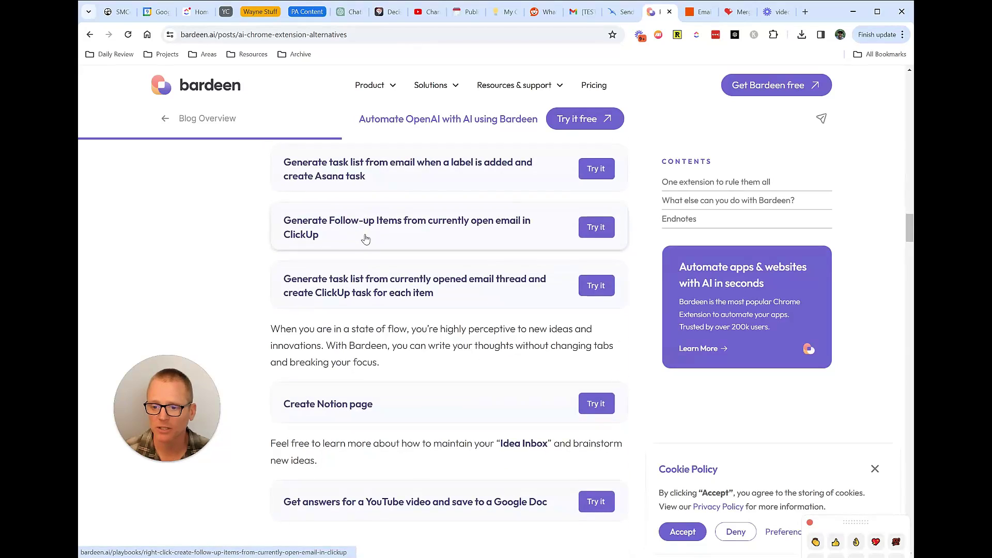
scroll(365, 238, "down", 3)
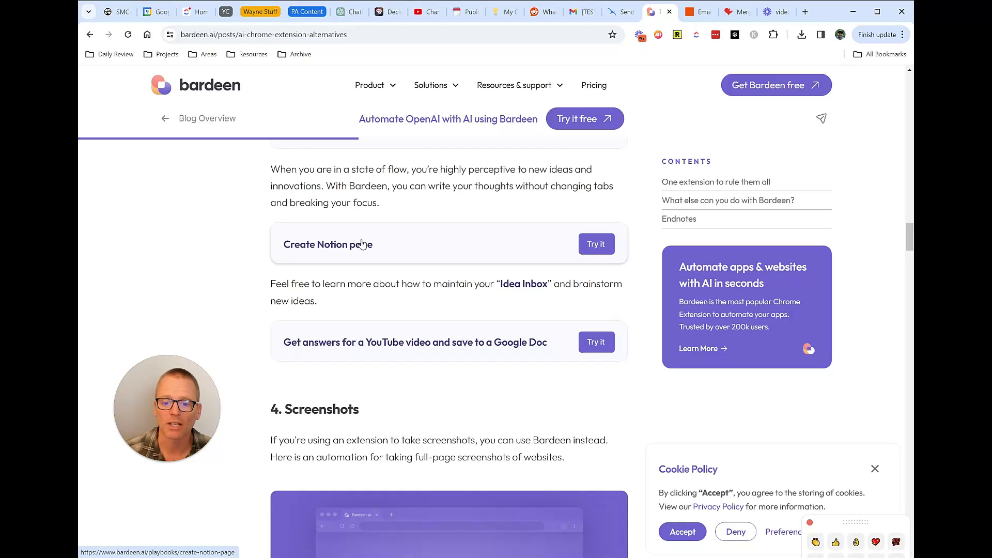
scroll(362, 244, "down", 3)
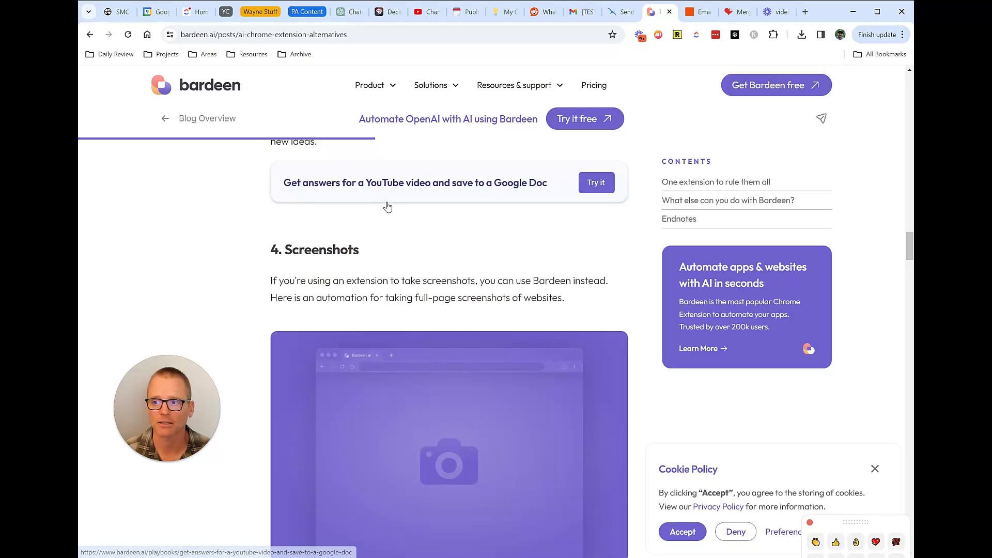
left_click(693, 16)
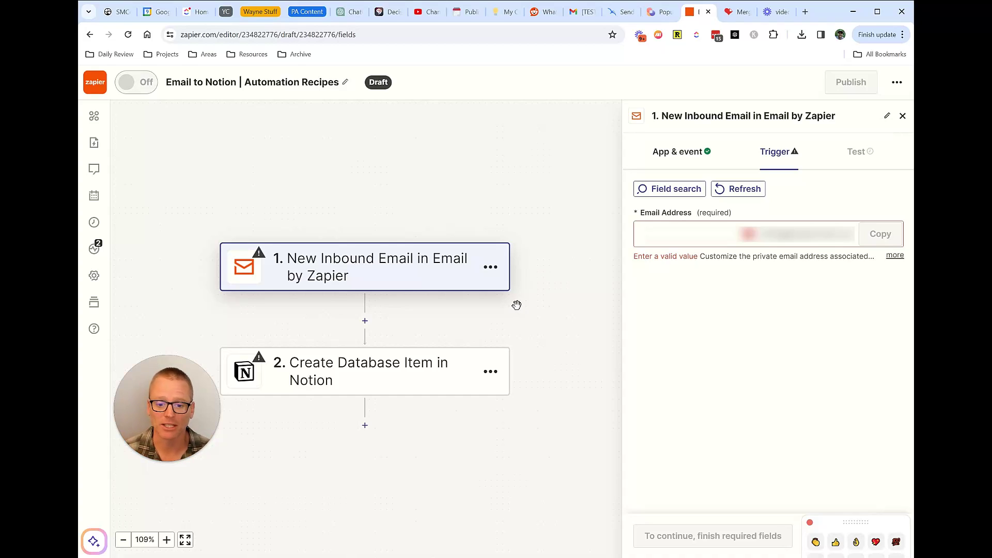
Load 19.pdf and 18.pdf from Downloads into Merge PDF and move 18.pdf first
left_click(739, 16)
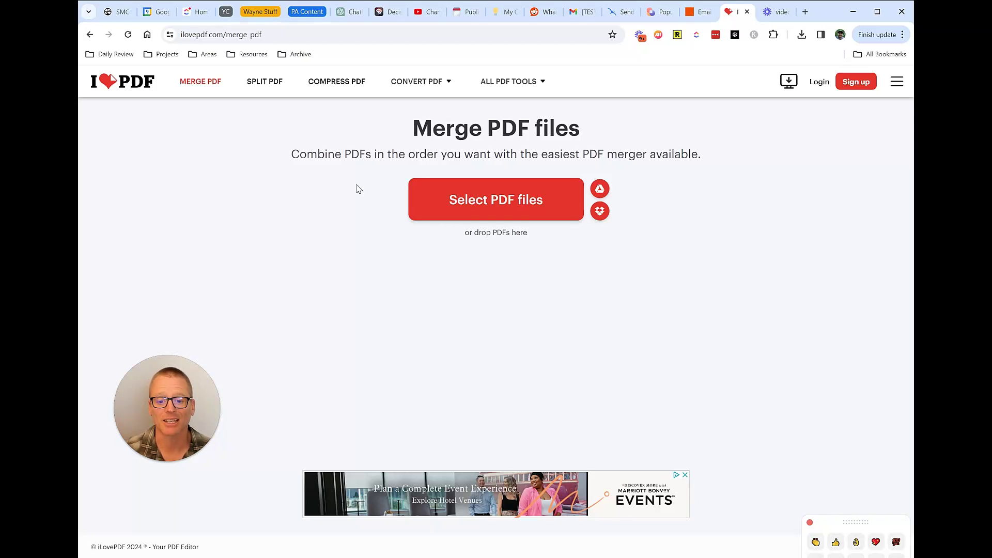
left_click(510, 197)
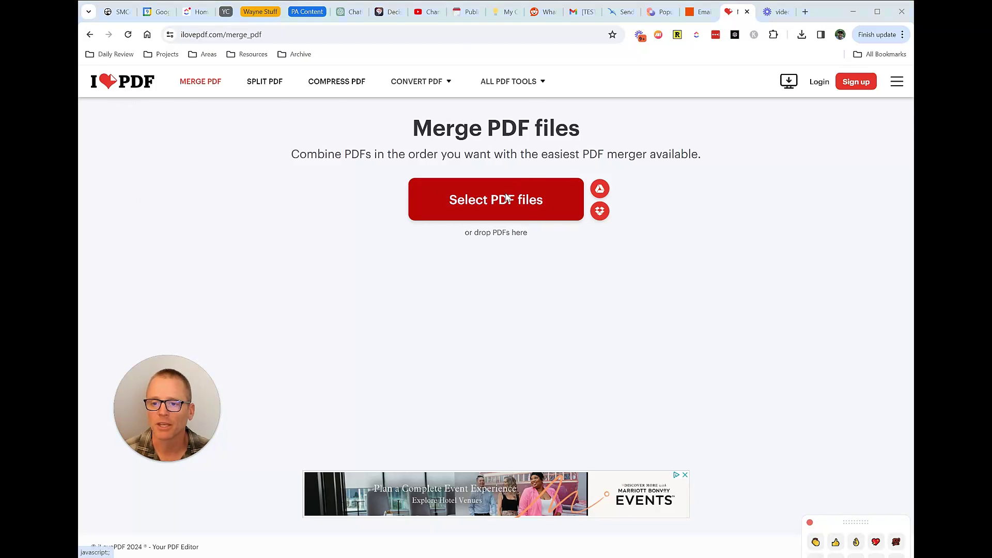
left_click(325, 123)
left_click(379, 108, "ctrl")
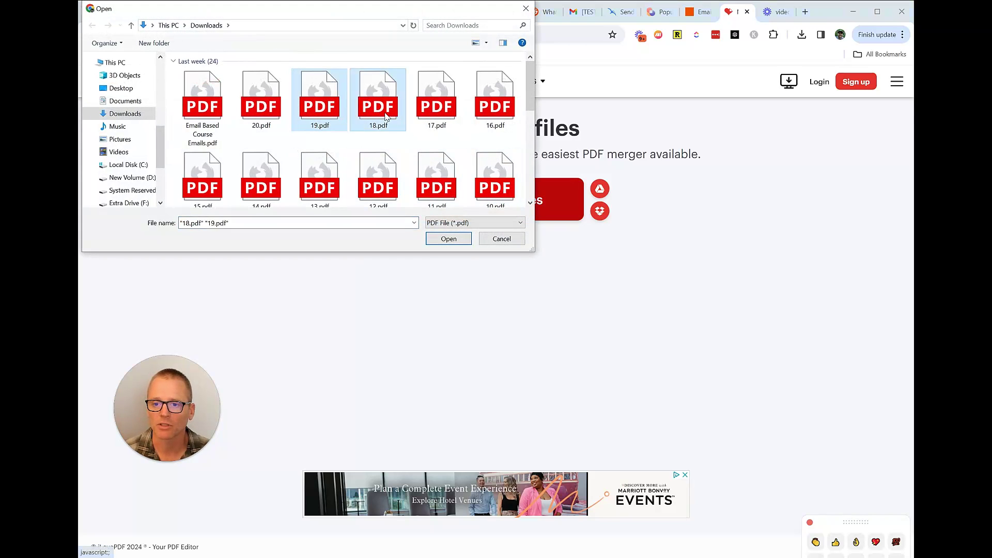
left_click(449, 238)
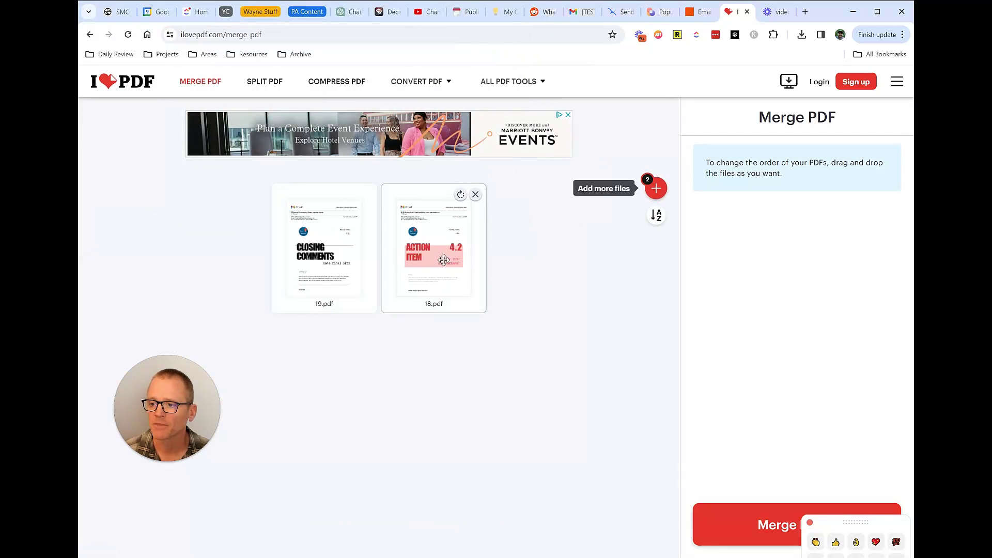
left_click_drag(442, 253, 414, 253)
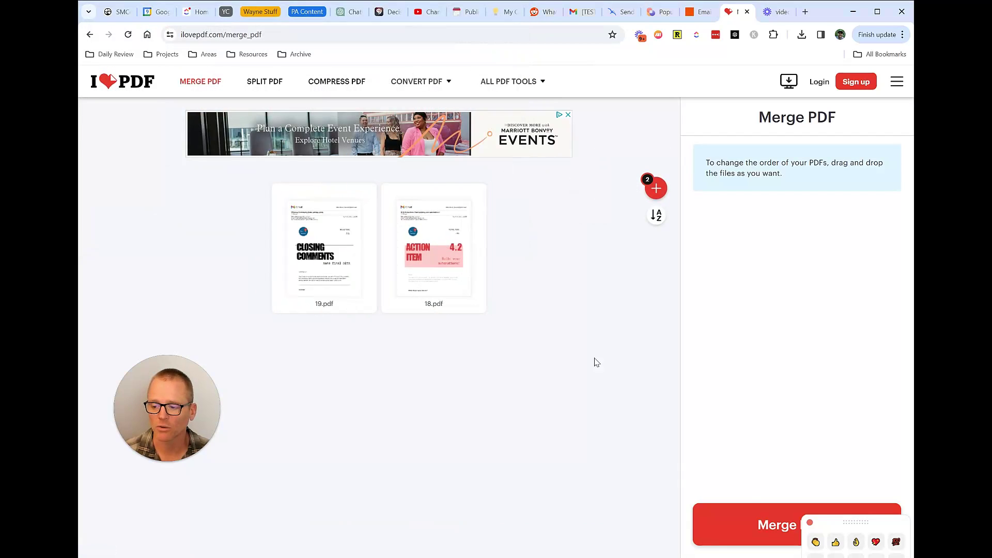
Merge the two files and save the result to Downloads as 19_18_merged.pdf
left_click(762, 526)
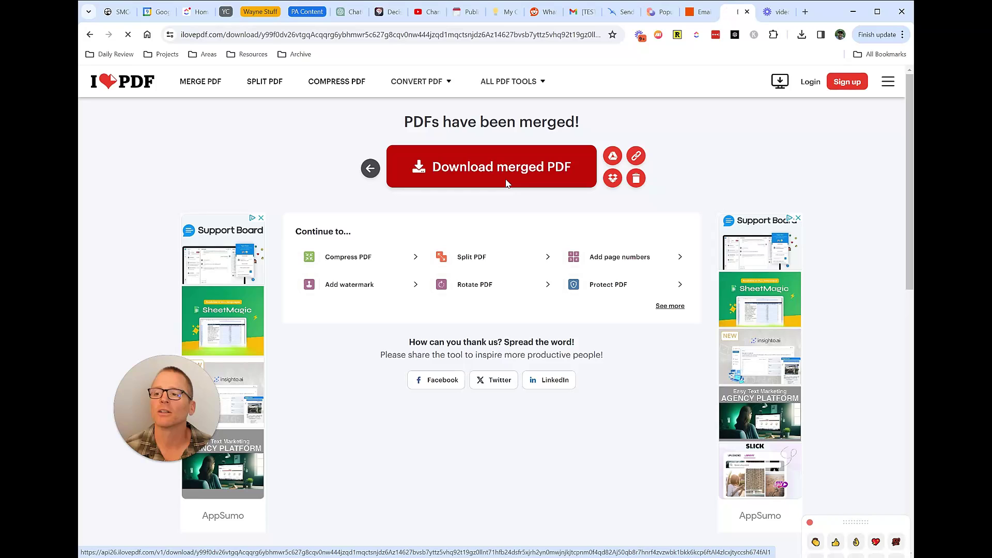
left_click(506, 183)
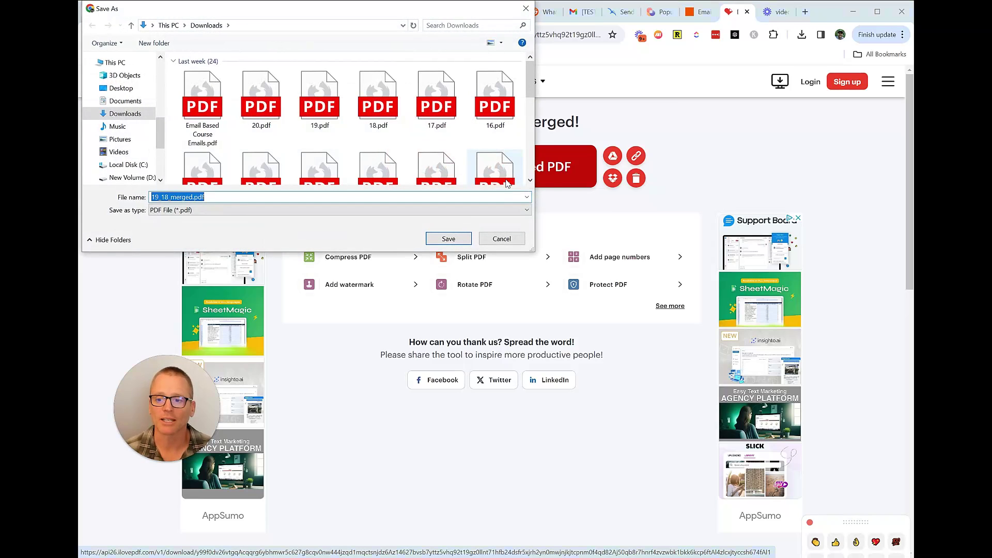
left_click(501, 238)
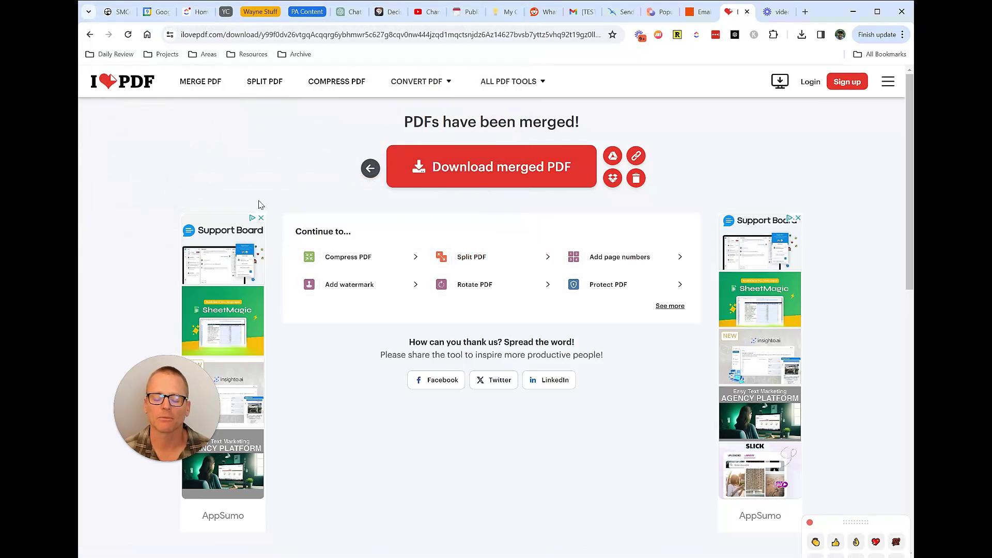